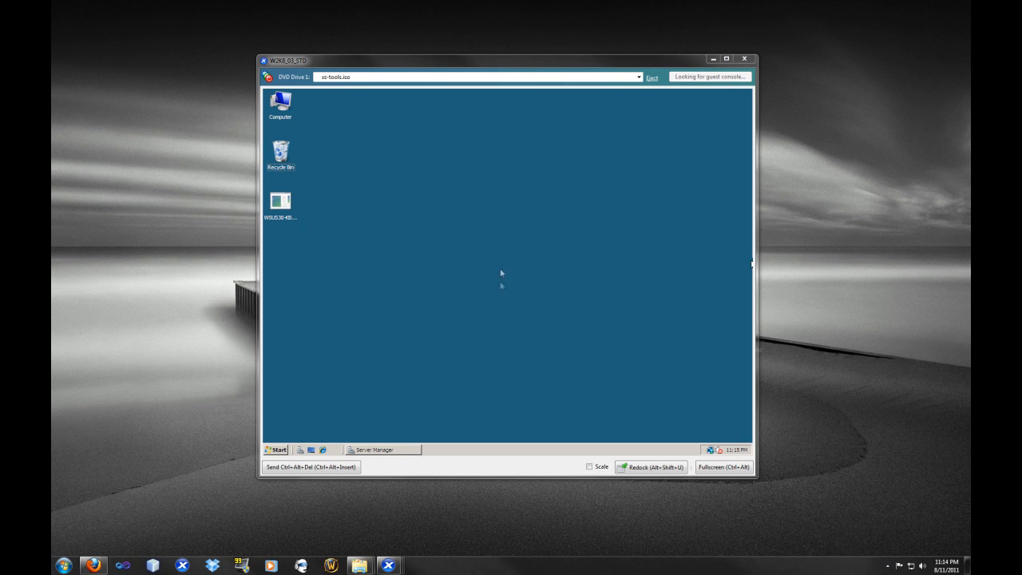
# Step: Review the installed server roles in Server Manager, then minimize it
pyautogui.click(403, 450)
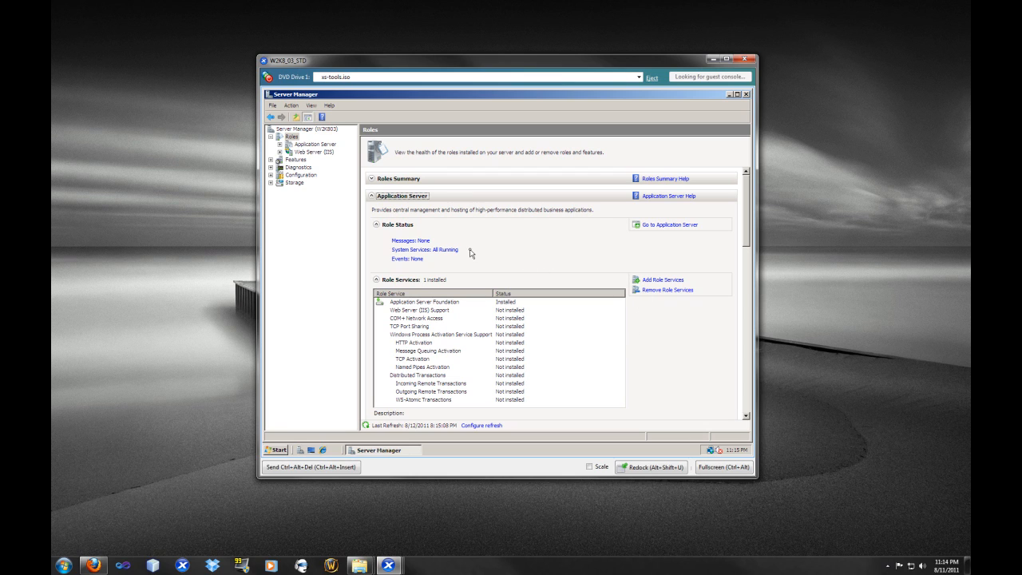
pyautogui.click(381, 184)
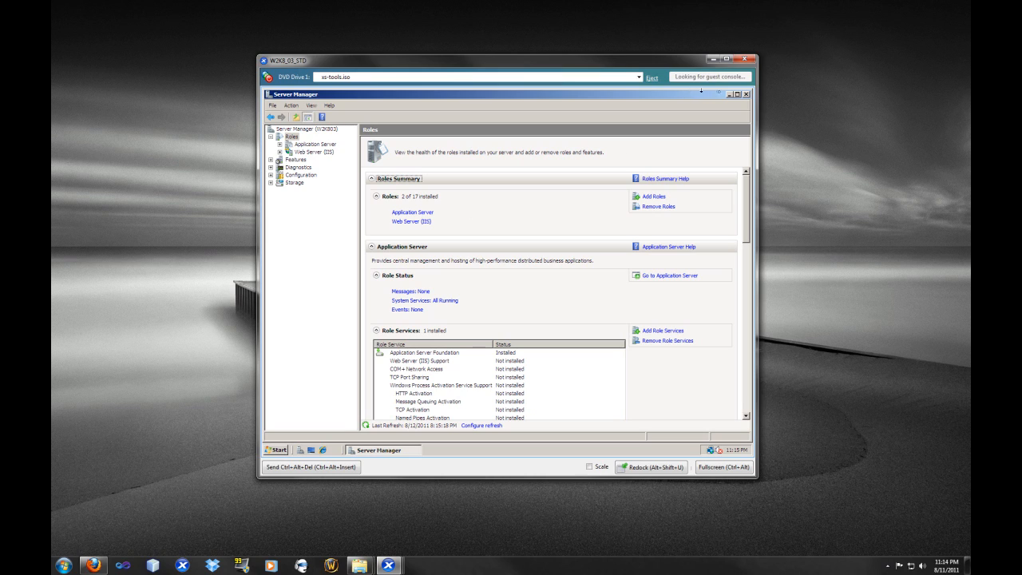
pyautogui.click(730, 95)
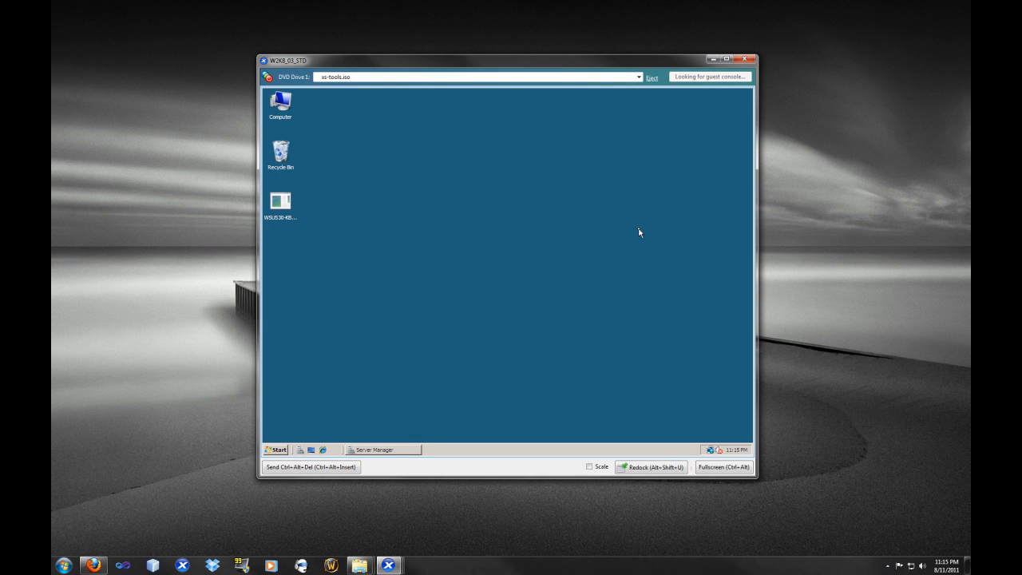
# Step: Launch the WSUS 3.0 SP2 installer and proceed with a full server installation including the Administration Console
pyautogui.doubleClick(286, 212)
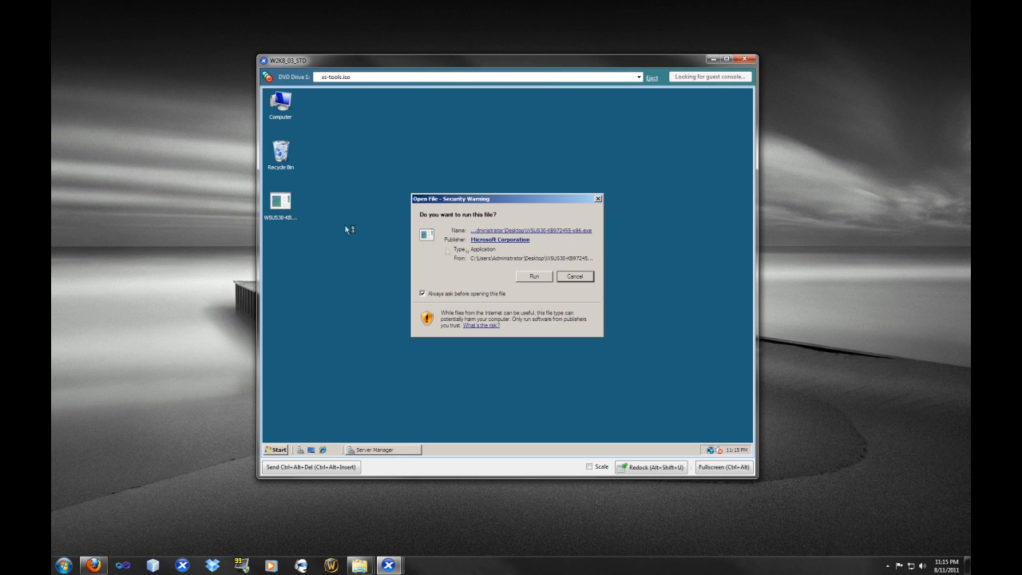
pyautogui.click(527, 276)
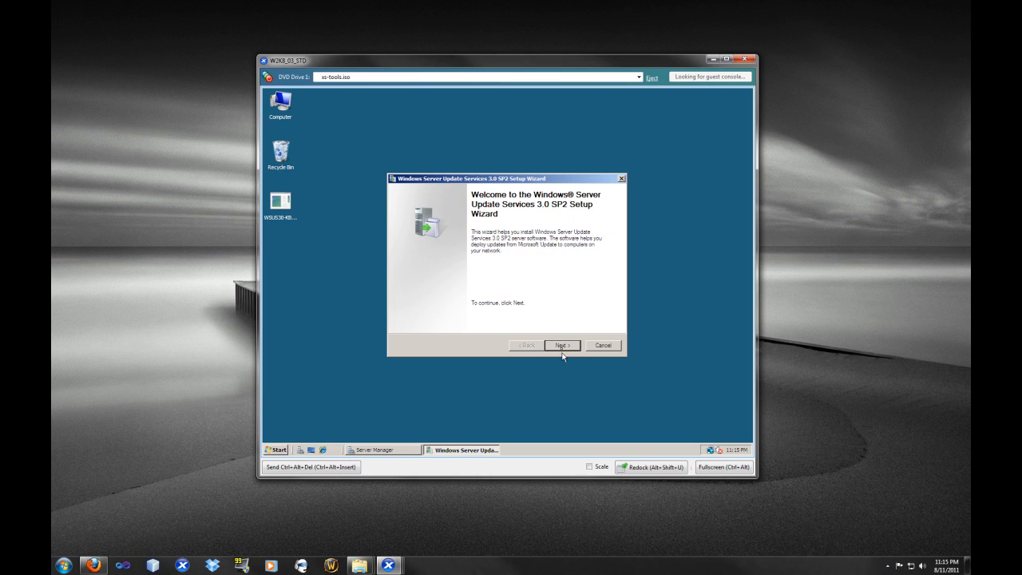
pyautogui.click(562, 348)
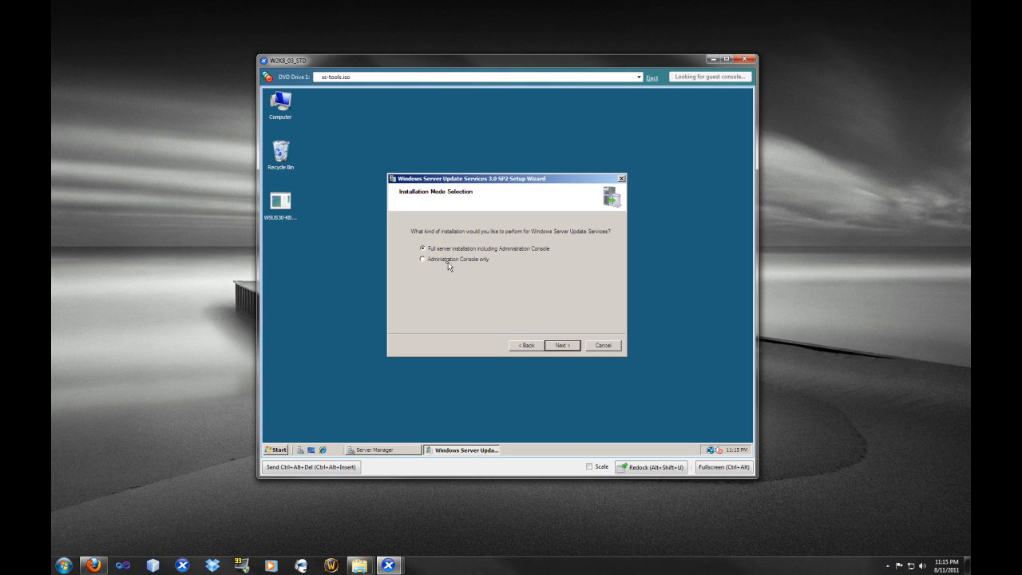
pyautogui.click(562, 345)
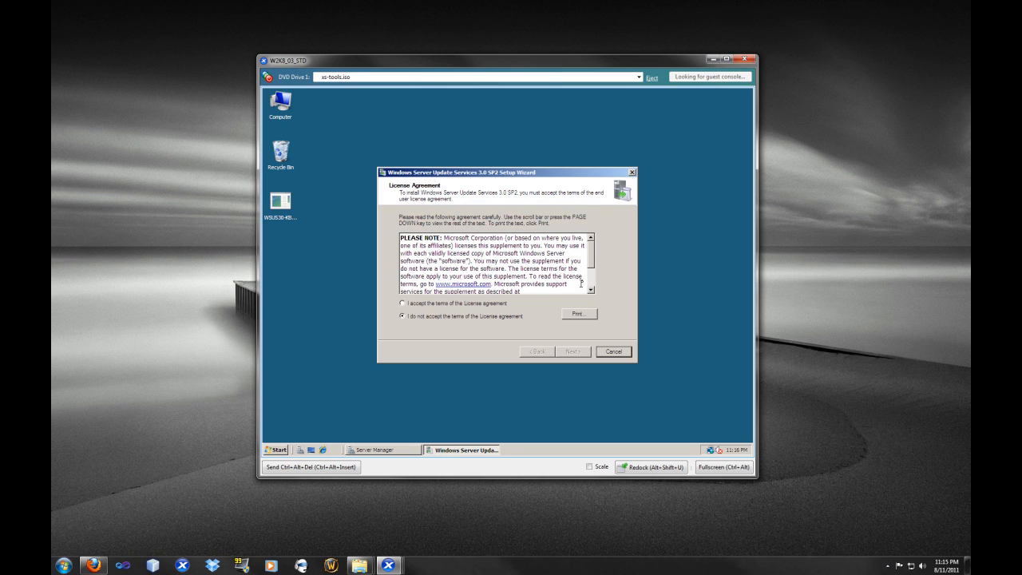
# Step: Accept the license agreement terms and continue past the required components notice
pyautogui.click(422, 304)
pyautogui.click(570, 351)
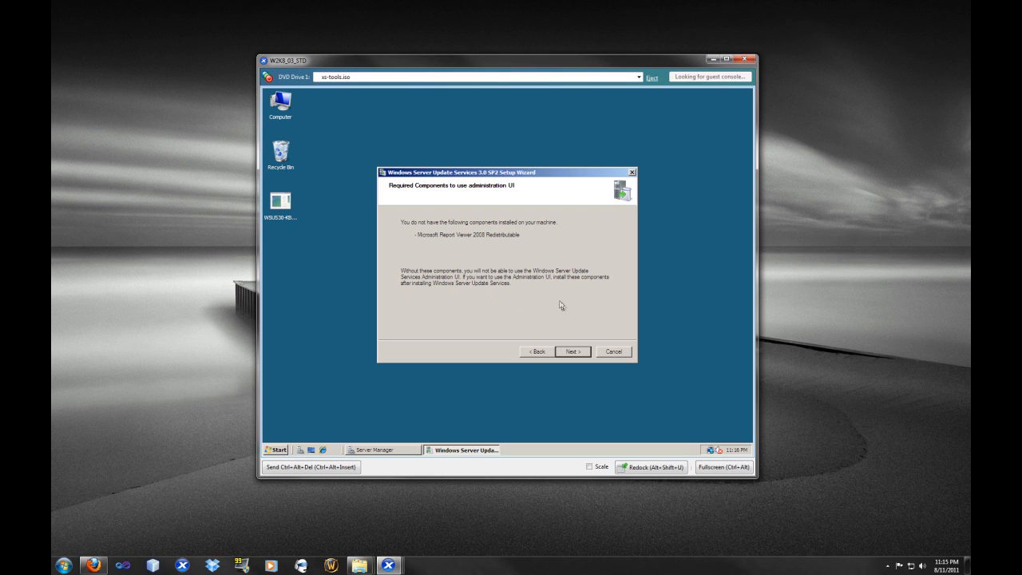
pyautogui.click(578, 352)
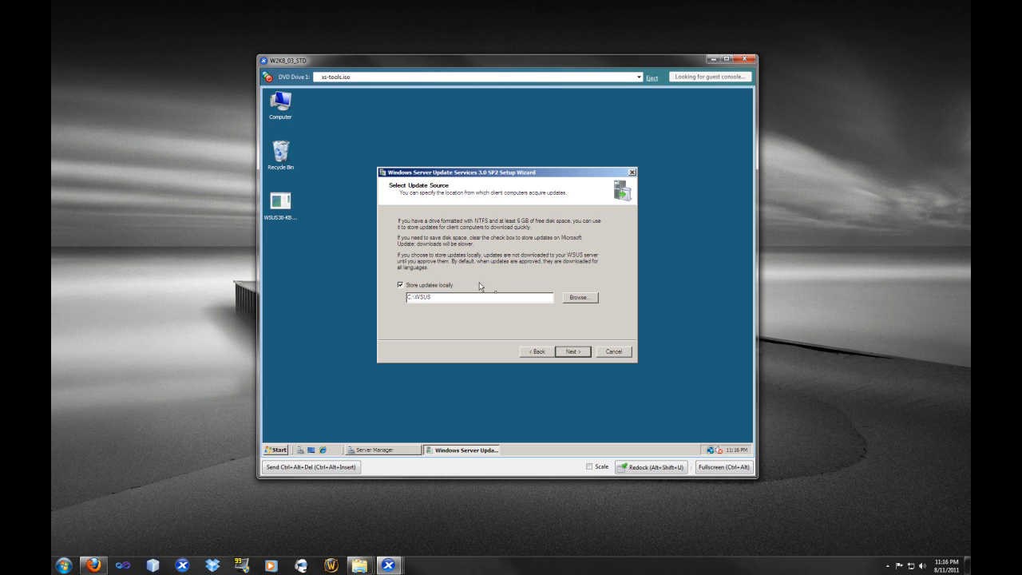
# Step: Keep storing updates locally in C:\WSUS with the internal database and the default IIS web site
pyautogui.click(574, 352)
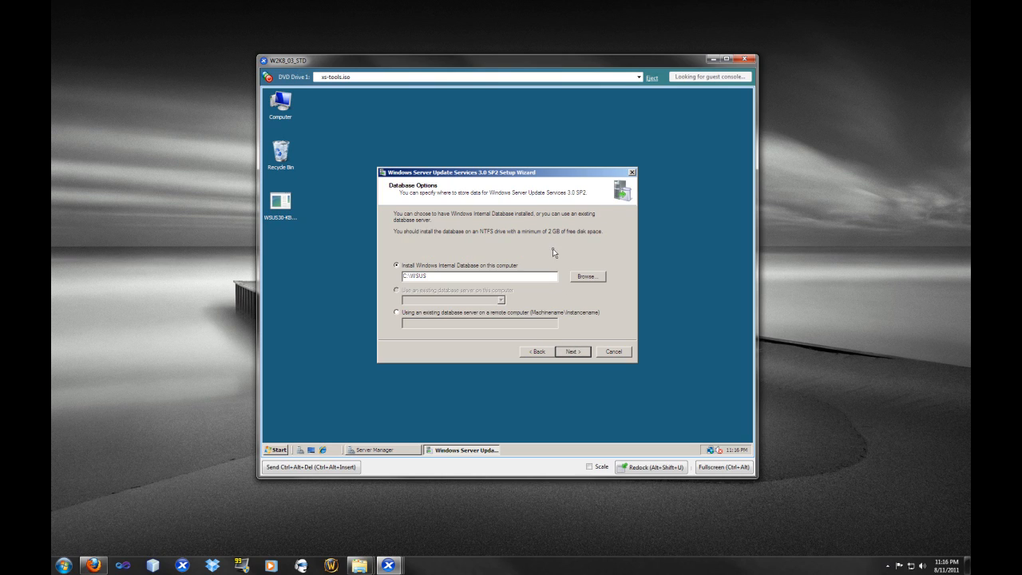
pyautogui.click(574, 352)
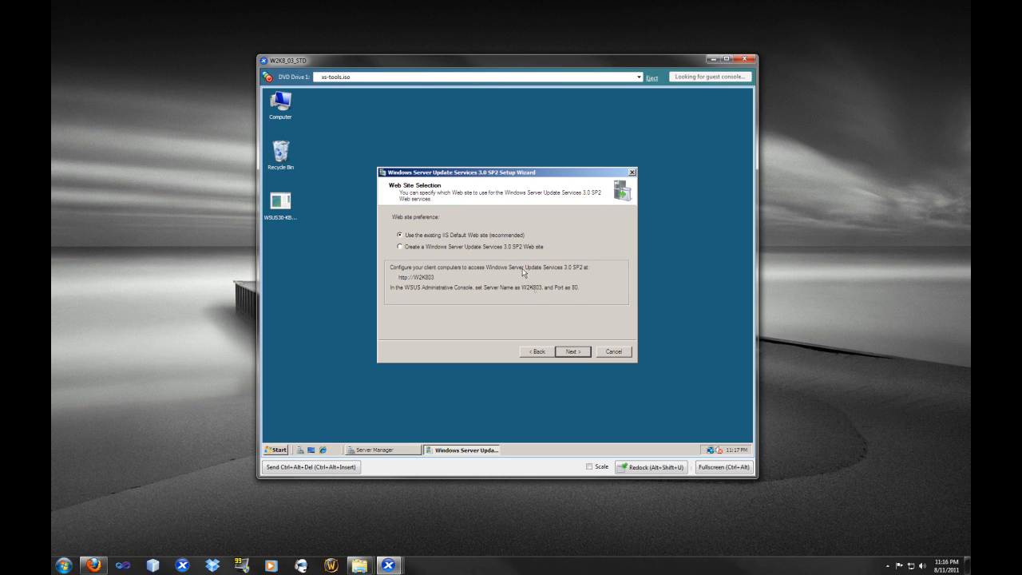
pyautogui.click(572, 354)
pyautogui.click(572, 353)
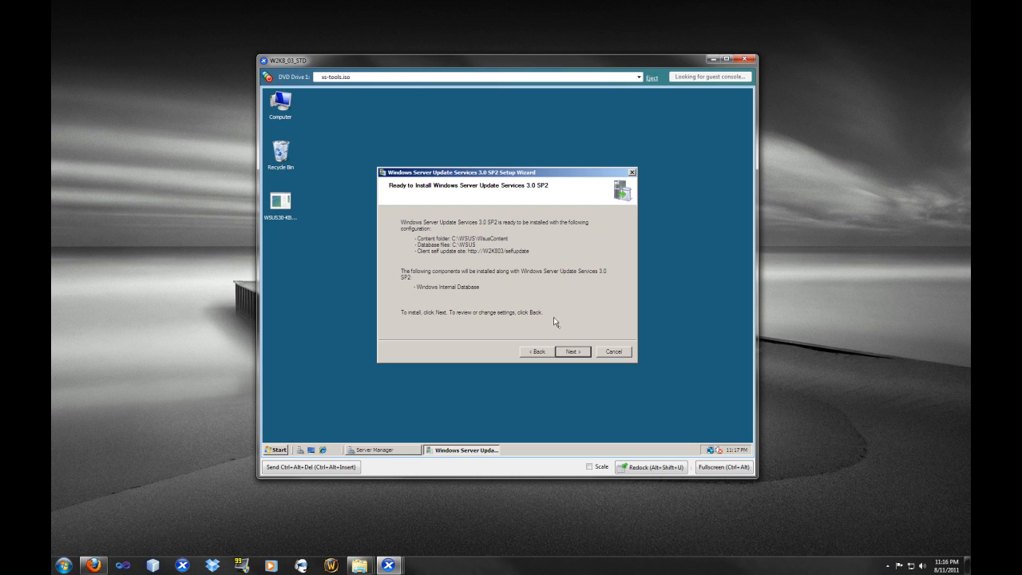
# Step: Install Windows Server Update Services 3.0 SP2 and close the setup wizard
pyautogui.click(575, 352)
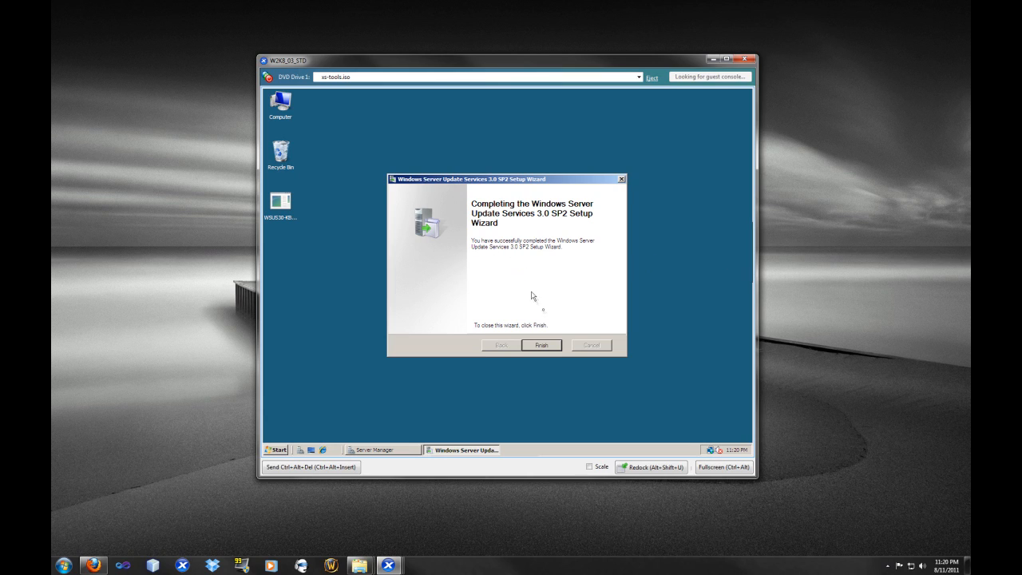
pyautogui.click(553, 346)
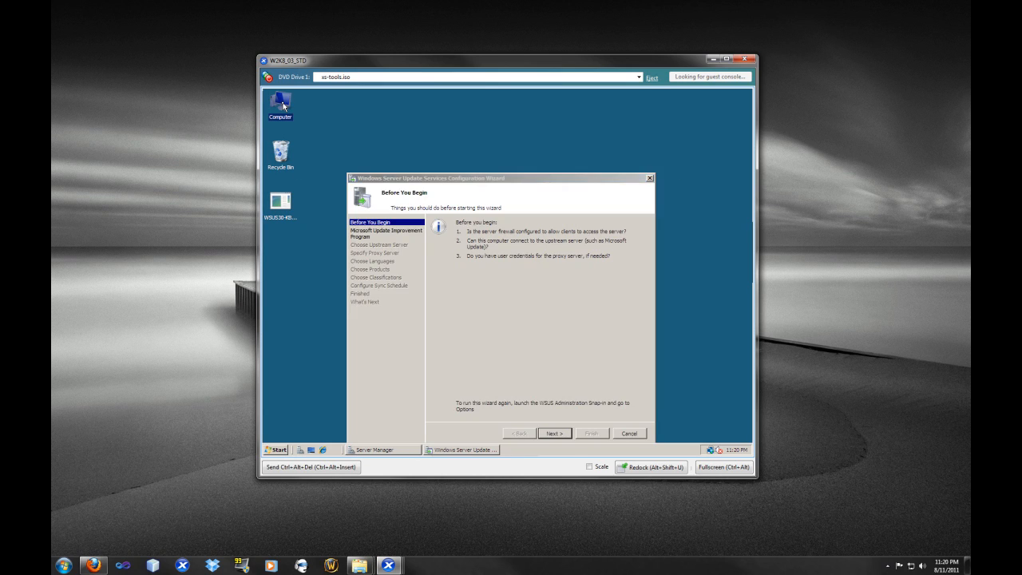
# Step: Browse the C:\WSUS folder and its UpdateServicesDbFiles subfolder, then close the window
pyautogui.doubleClick(284, 105)
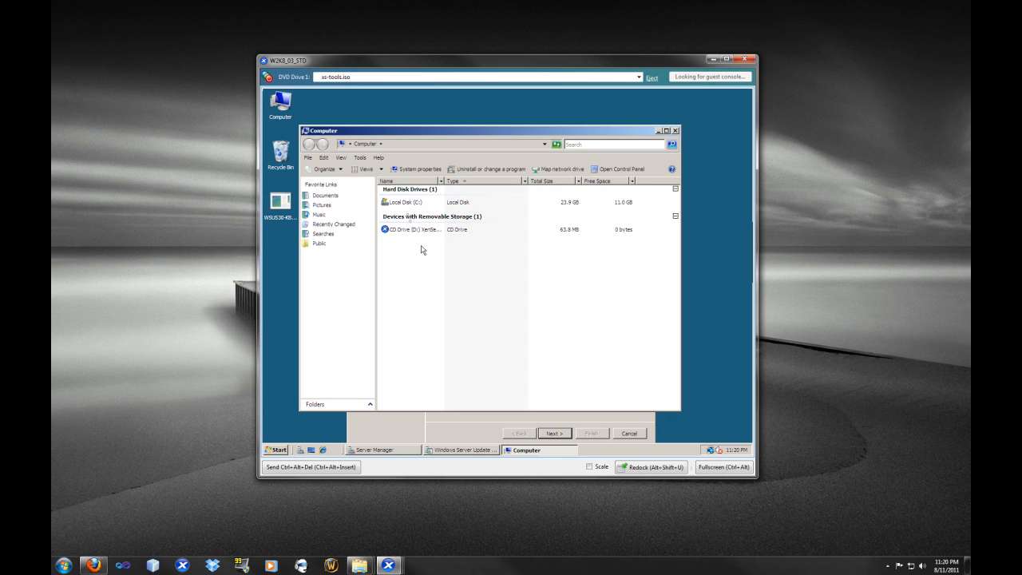
pyautogui.doubleClick(406, 204)
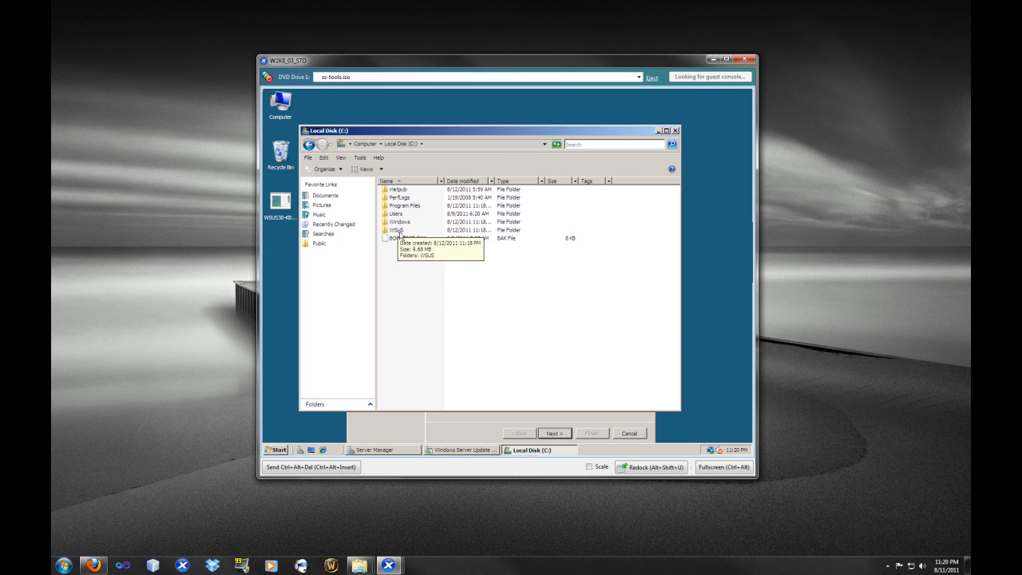
pyautogui.doubleClick(399, 230)
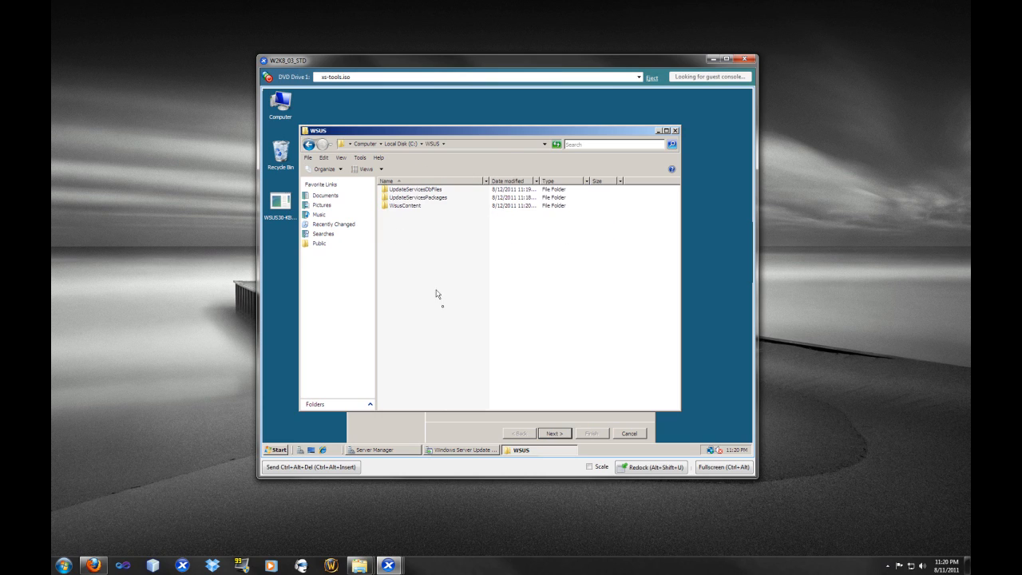
pyautogui.doubleClick(410, 190)
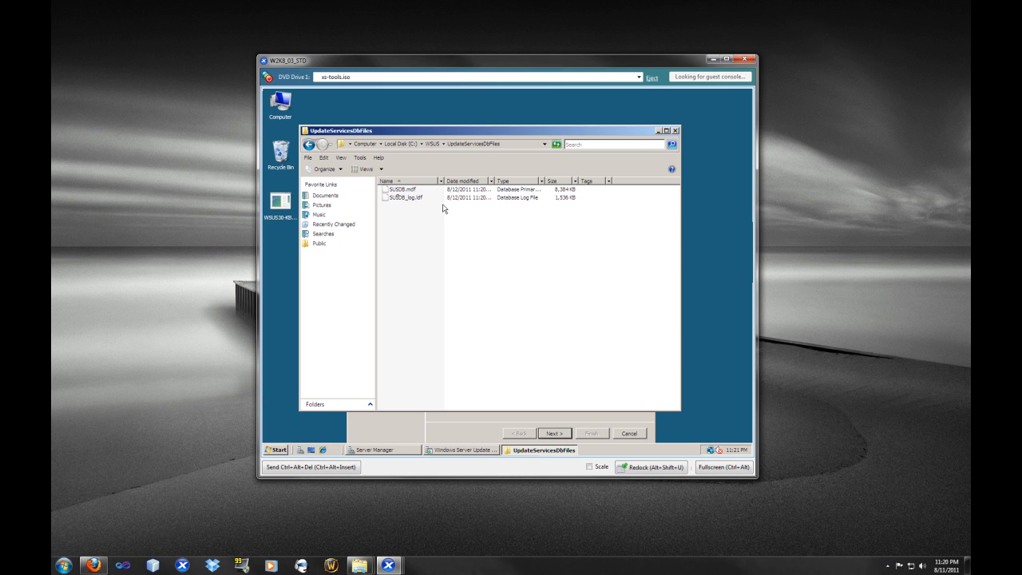
pyautogui.click(675, 130)
# Step: Start the WSUS configuration wizard and opt out of the Microsoft Update Improvement Program
pyautogui.moveTo(513, 185); pyautogui.dragTo(513, 147)
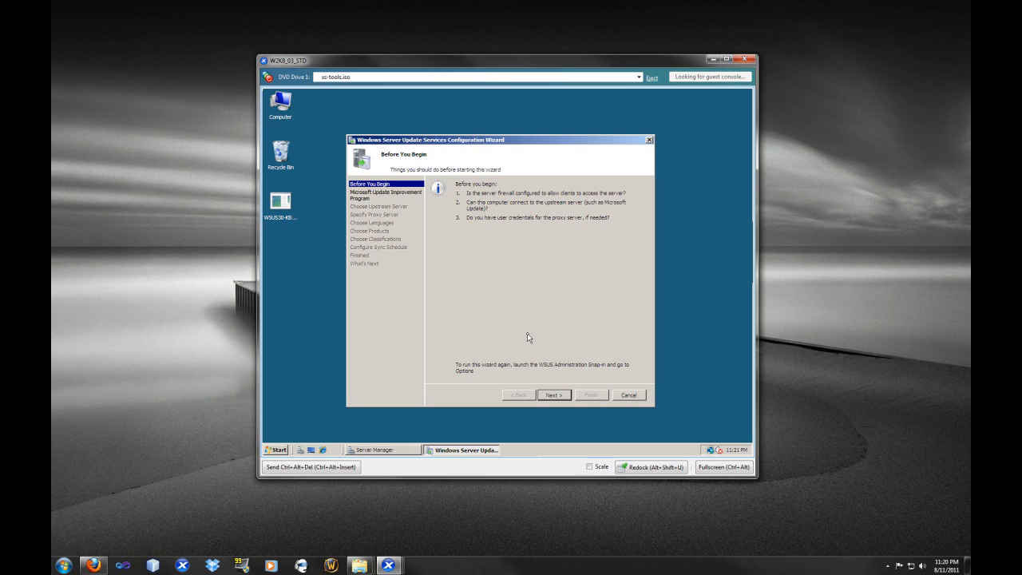
pyautogui.click(554, 396)
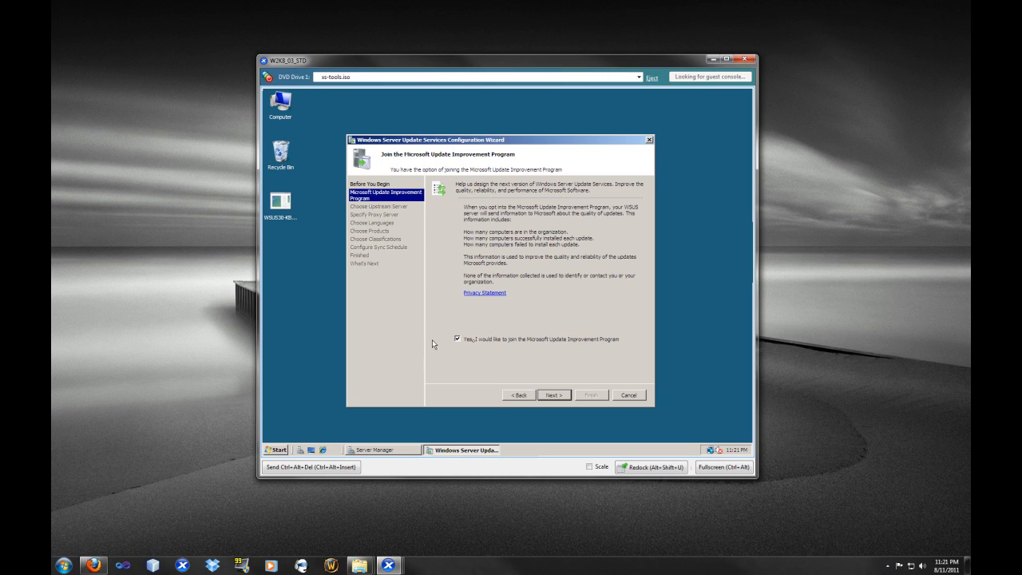
pyautogui.click(458, 341)
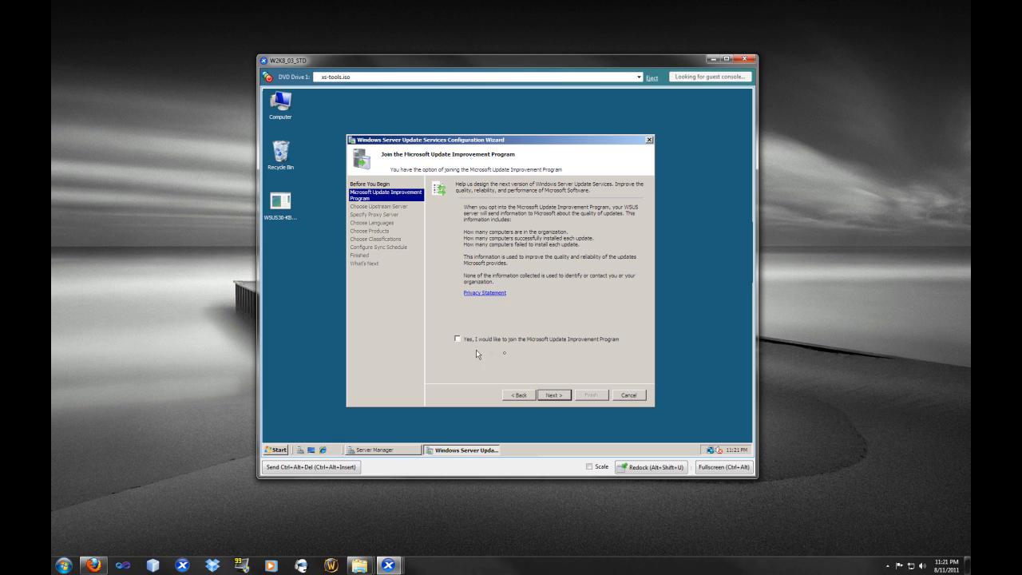
pyautogui.click(557, 395)
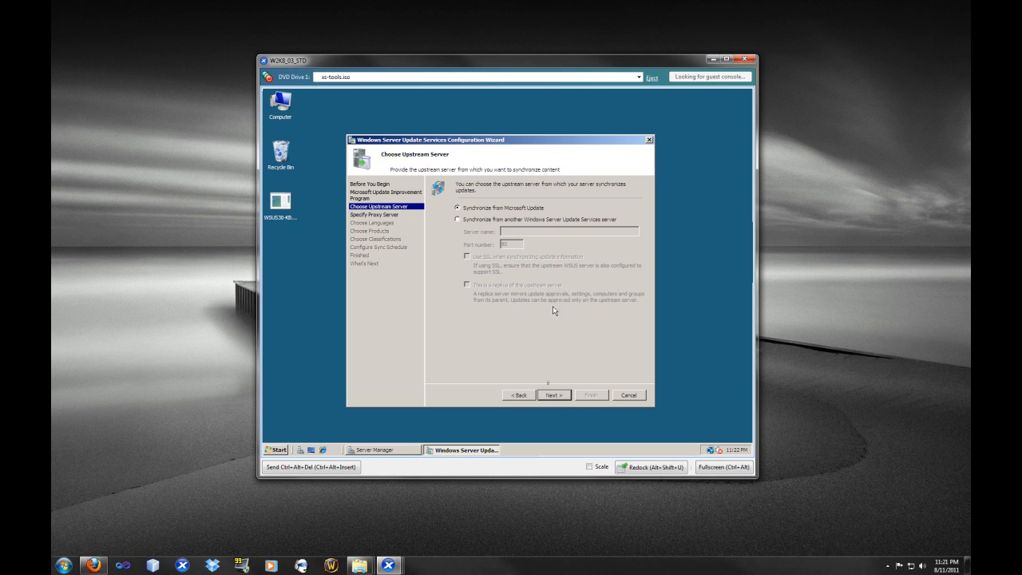
# Step: Keep synchronizing from Microsoft Update without a proxy and connect to the upstream server
pyautogui.click(556, 401)
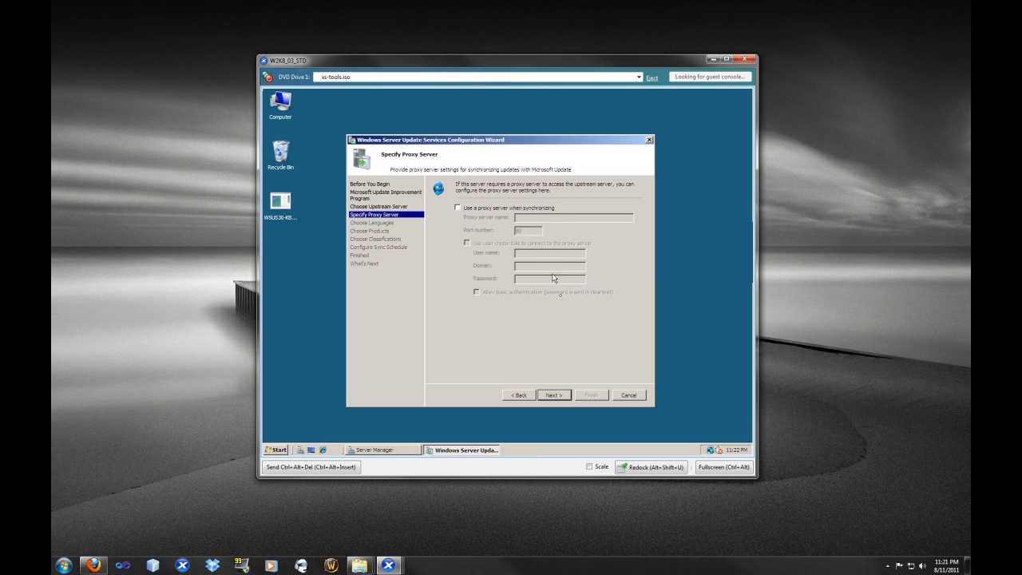
pyautogui.click(557, 401)
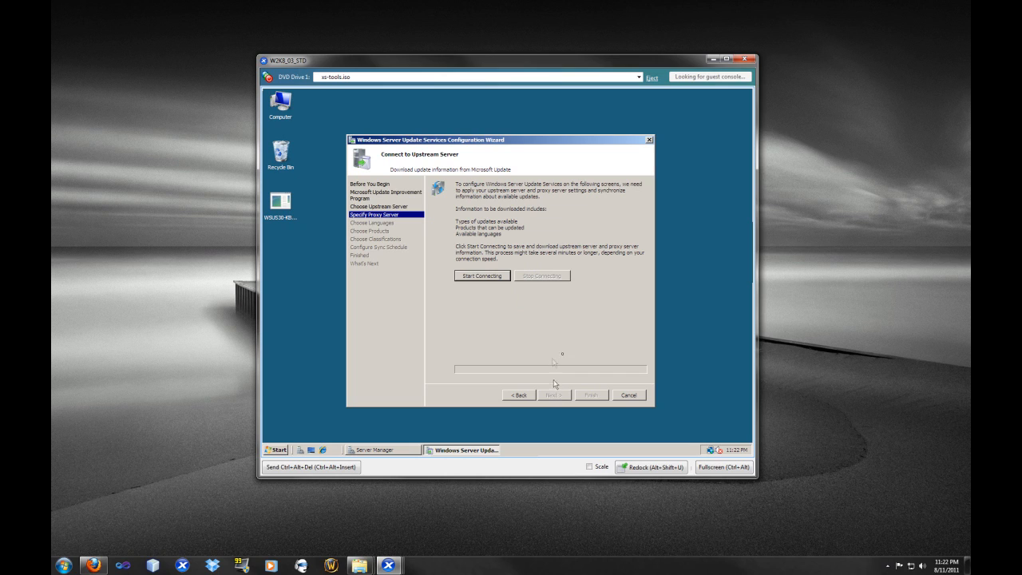
pyautogui.click(478, 278)
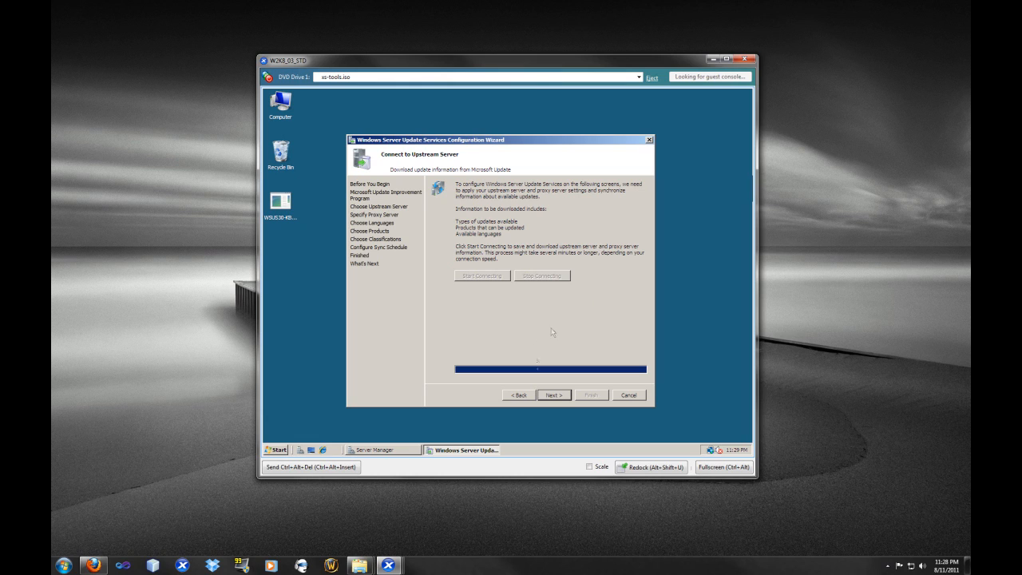
pyautogui.click(555, 395)
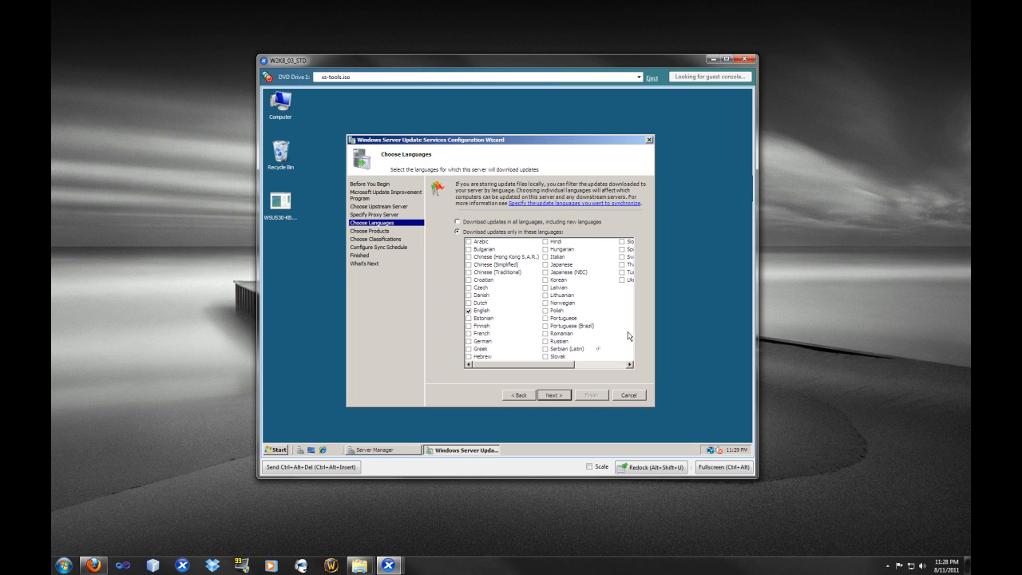
# Step: Keep English as the only download language and the default product selection including Office
pyautogui.click(554, 400)
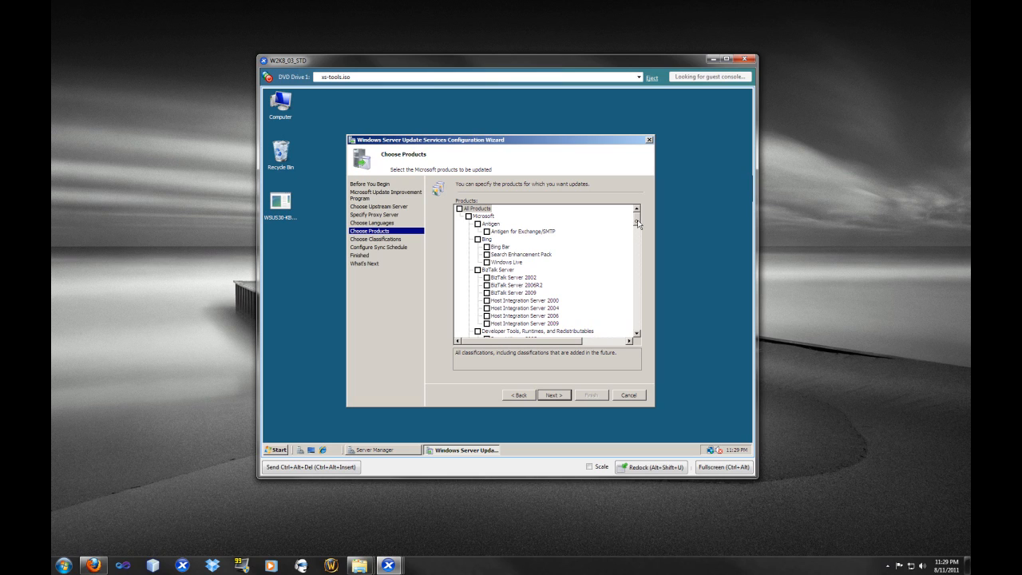
pyautogui.moveTo(637, 225); pyautogui.dragTo(638, 234)
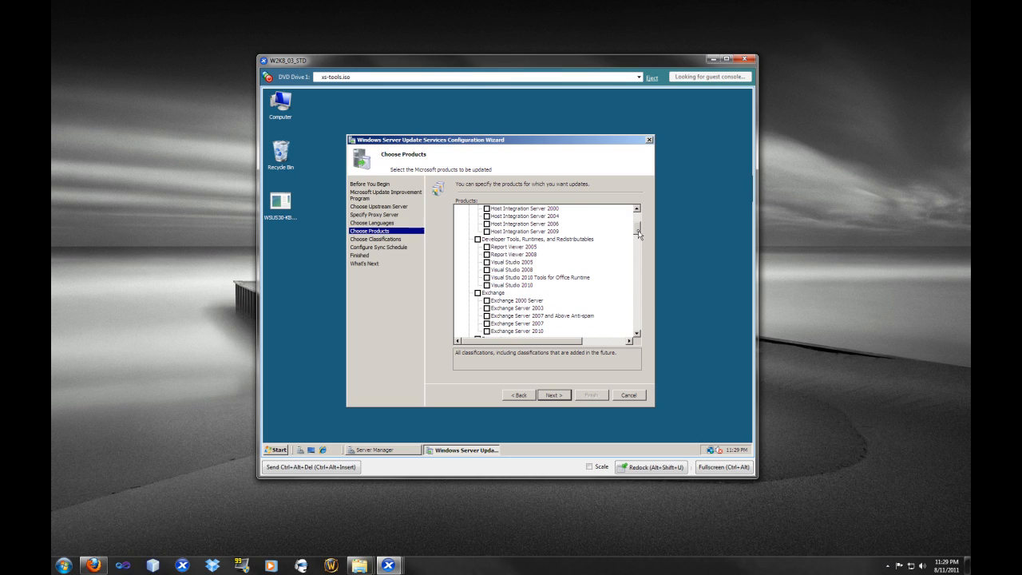
pyautogui.moveTo(639, 233); pyautogui.dragTo(640, 235)
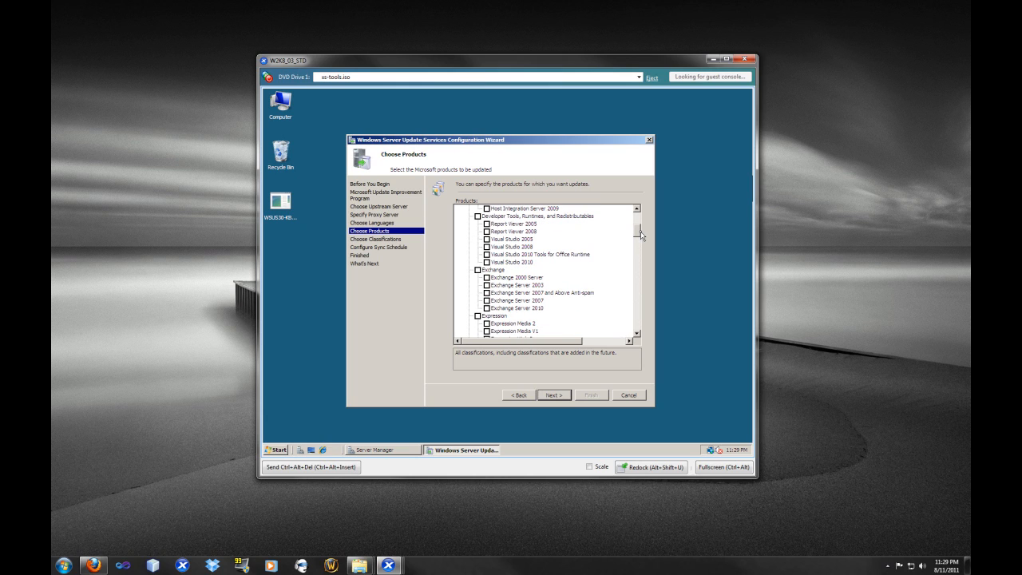
pyautogui.moveTo(640, 235); pyautogui.dragTo(638, 251)
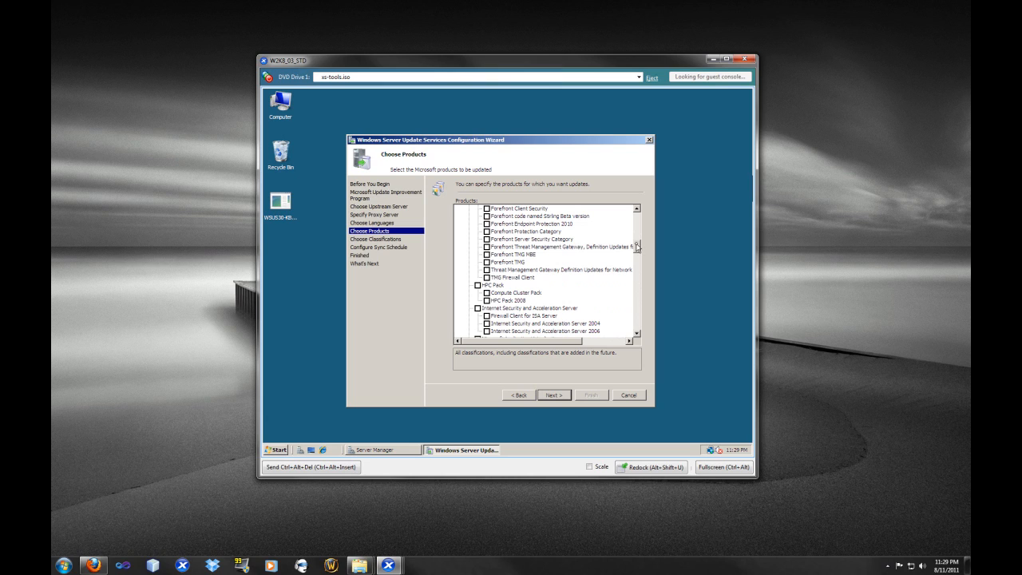
pyautogui.moveTo(637, 247); pyautogui.dragTo(637, 251)
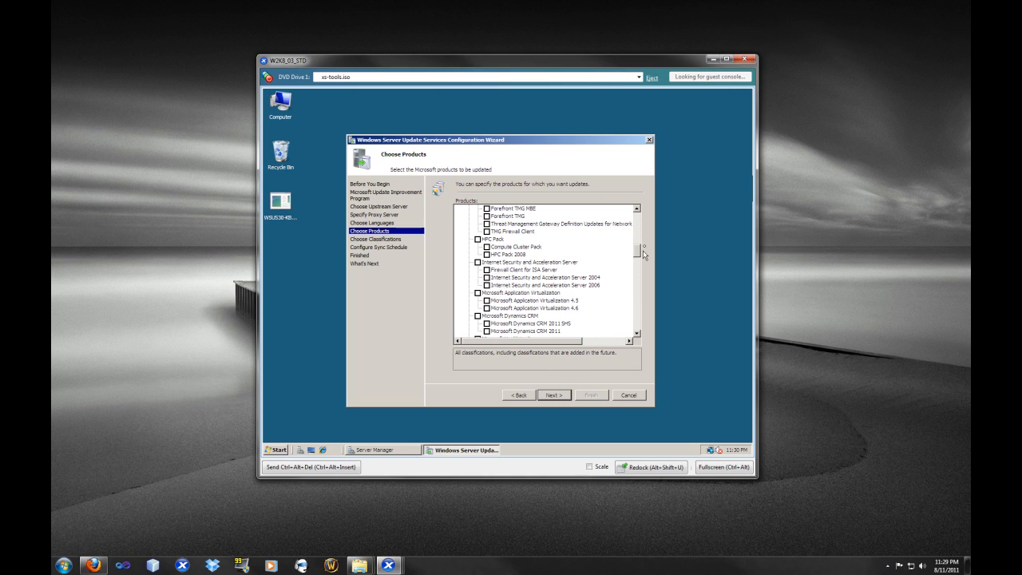
pyautogui.moveTo(637, 254); pyautogui.dragTo(623, 273)
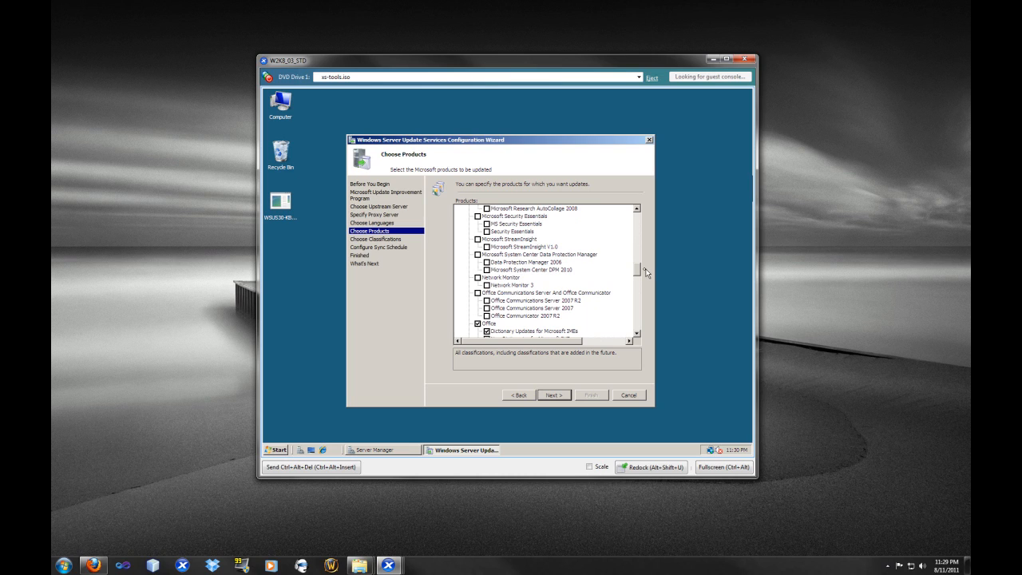
pyautogui.moveTo(638, 271); pyautogui.dragTo(639, 277)
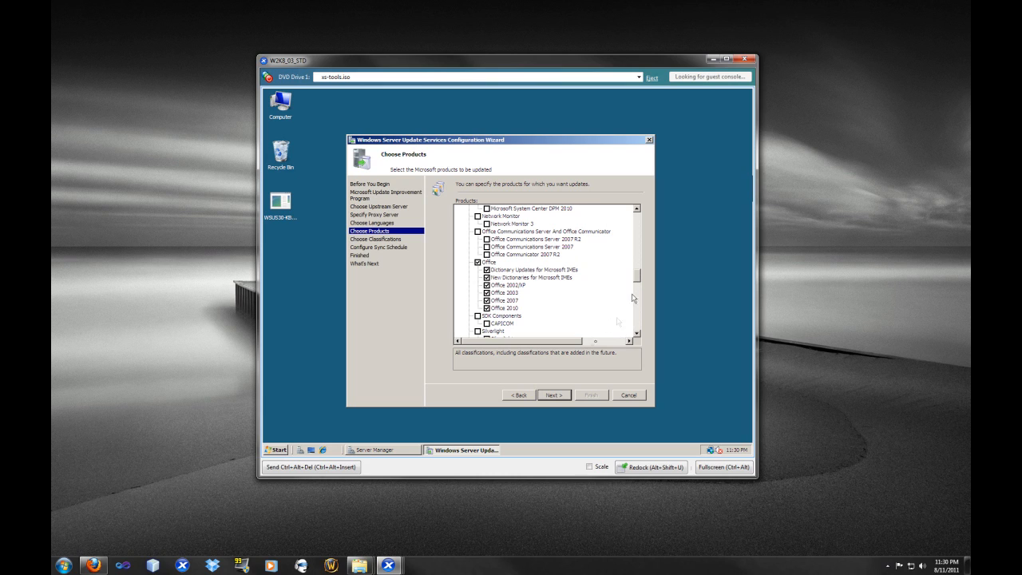
pyautogui.click(563, 395)
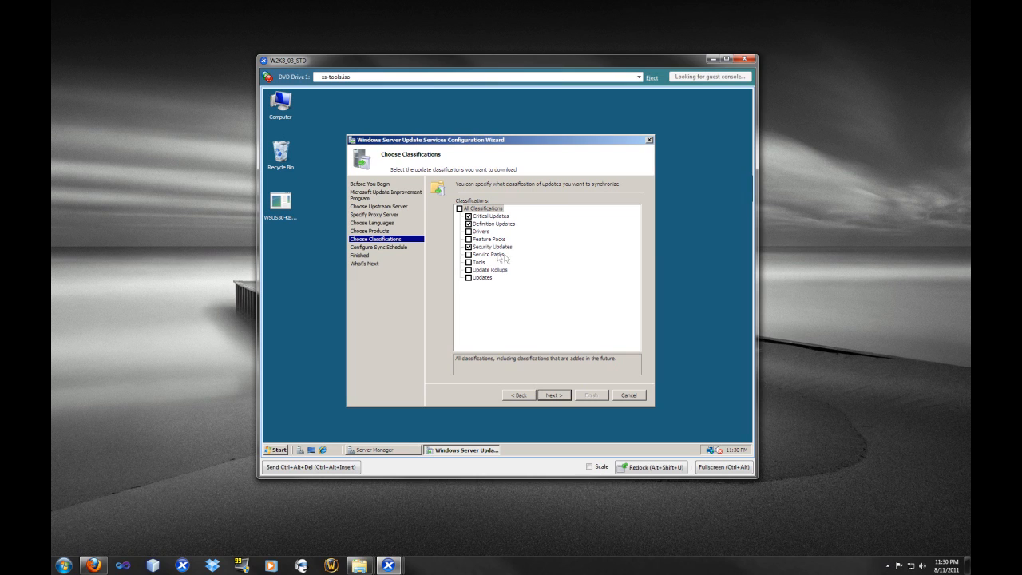
# Step: Add Service Packs to the update classifications to synchronize
pyautogui.click(474, 255)
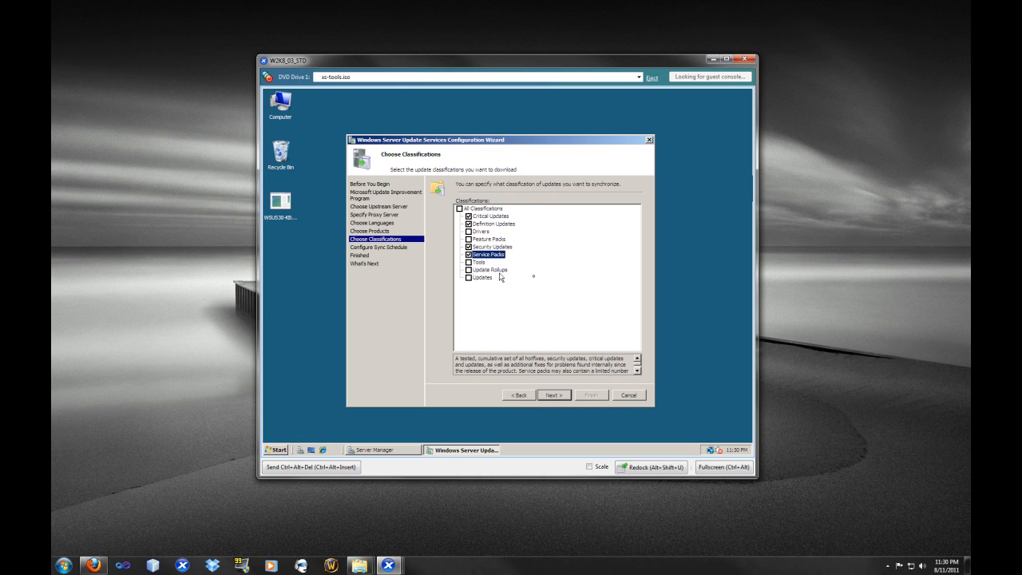
pyautogui.click(555, 396)
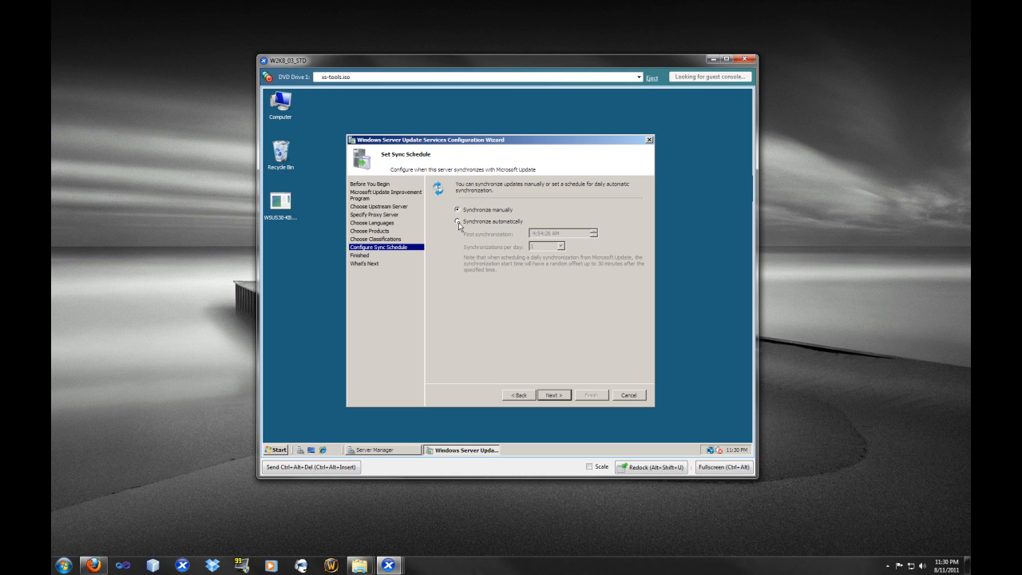
# Step: Set synchronization to automatic with the first synchronization at 12:00:00
pyautogui.click(458, 222)
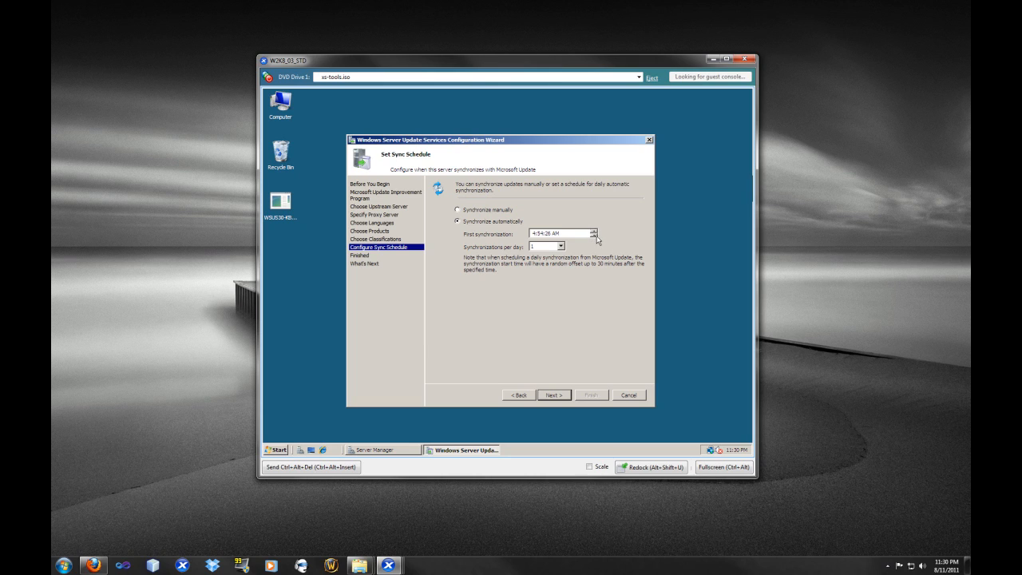
pyautogui.click(534, 234)
pyautogui.write('12')
pyautogui.click(545, 234)
pyautogui.write('00')
pyautogui.click(549, 234)
pyautogui.write('00 PM')
pyautogui.click(555, 395)
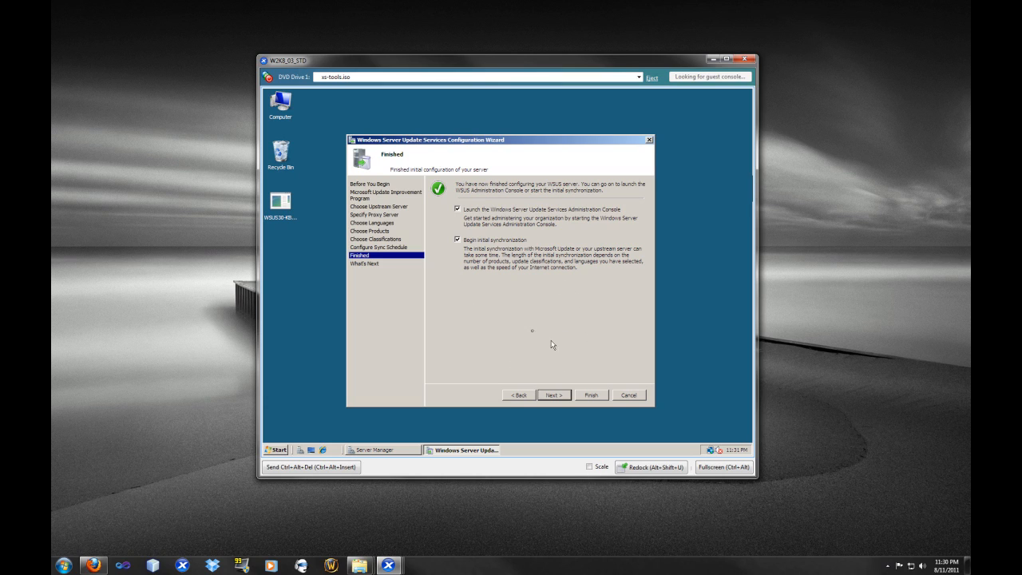
# Step: Finish the configuration wizard, keeping console launch and initial synchronization enabled
pyautogui.click(559, 397)
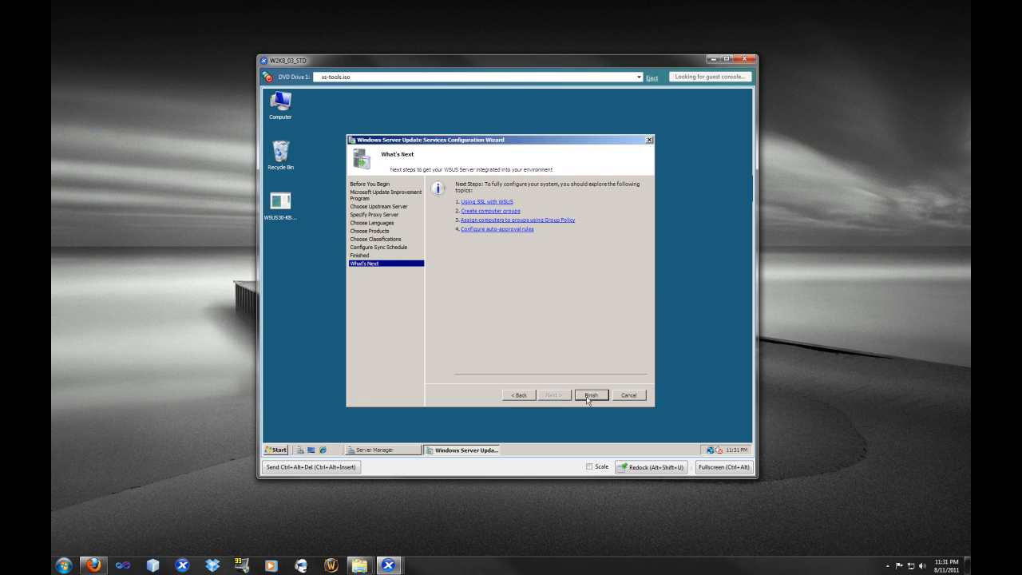
pyautogui.click(590, 395)
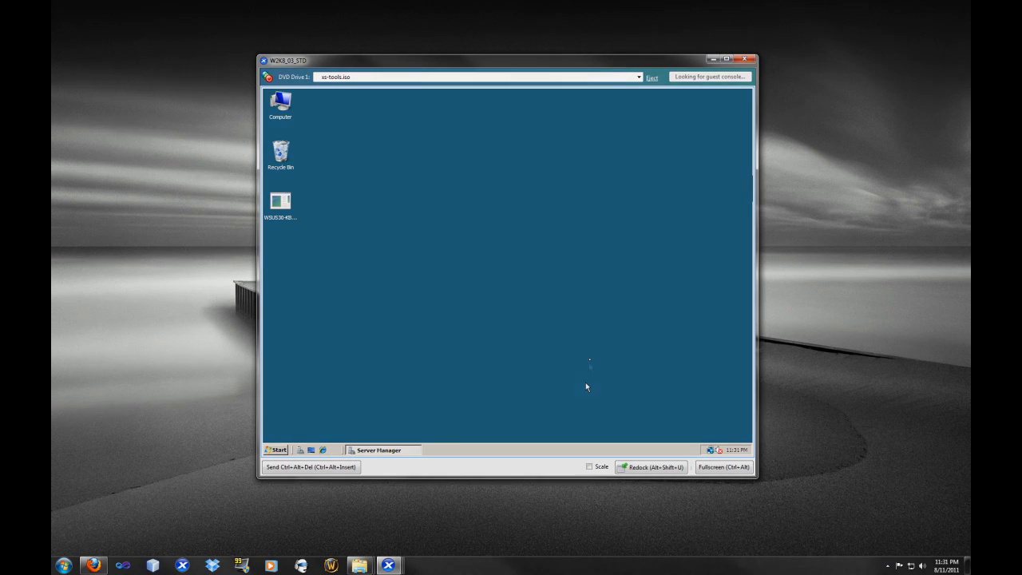